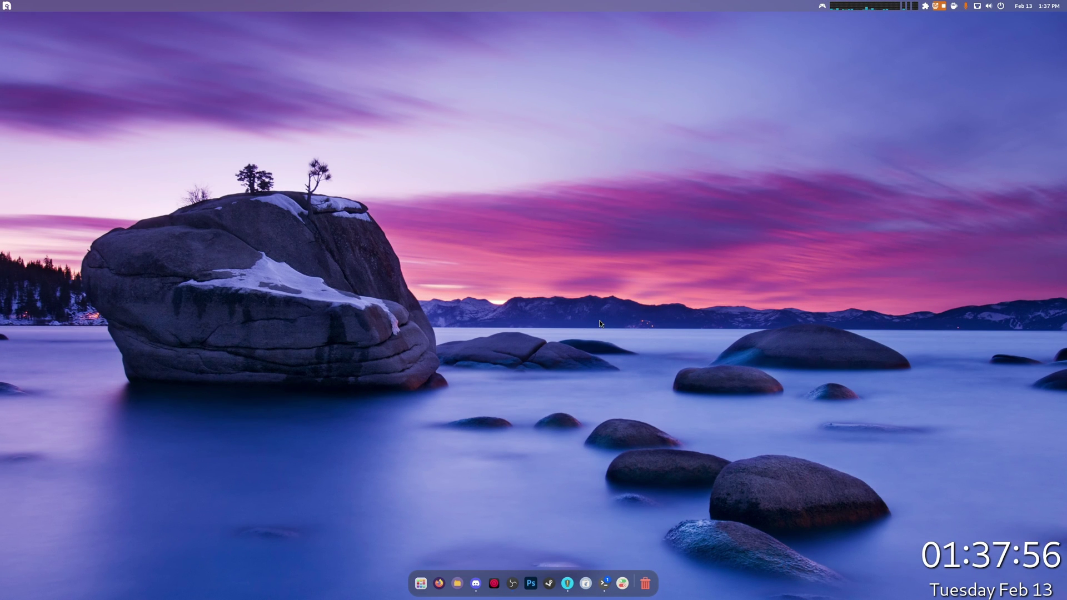
Launch DaVinci Resolve from the full applications list.
left_click(421, 583)
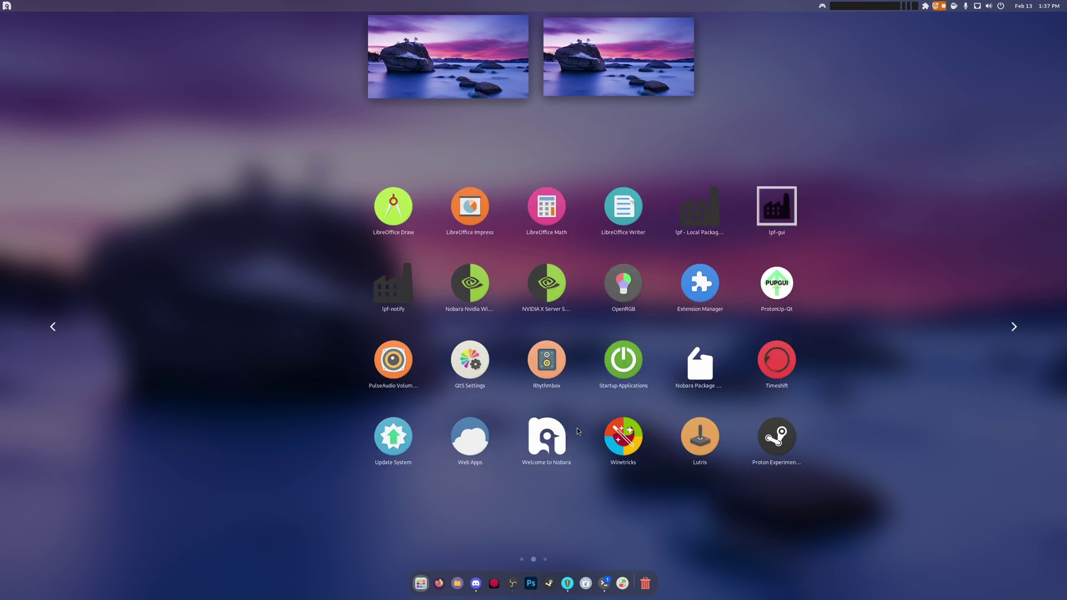
scroll(577, 428, "down", 2)
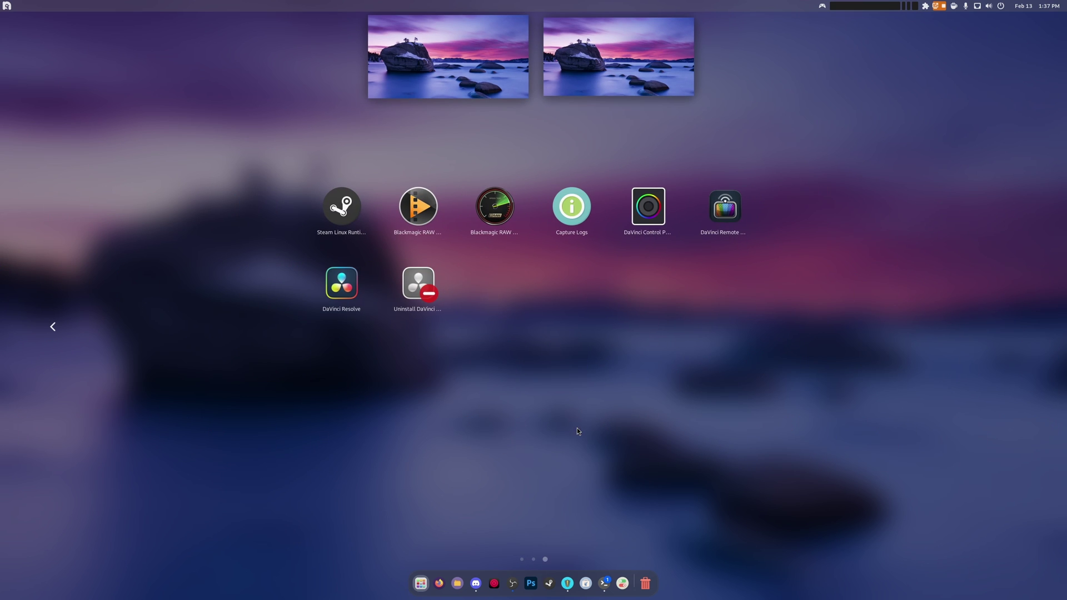
left_click(339, 288)
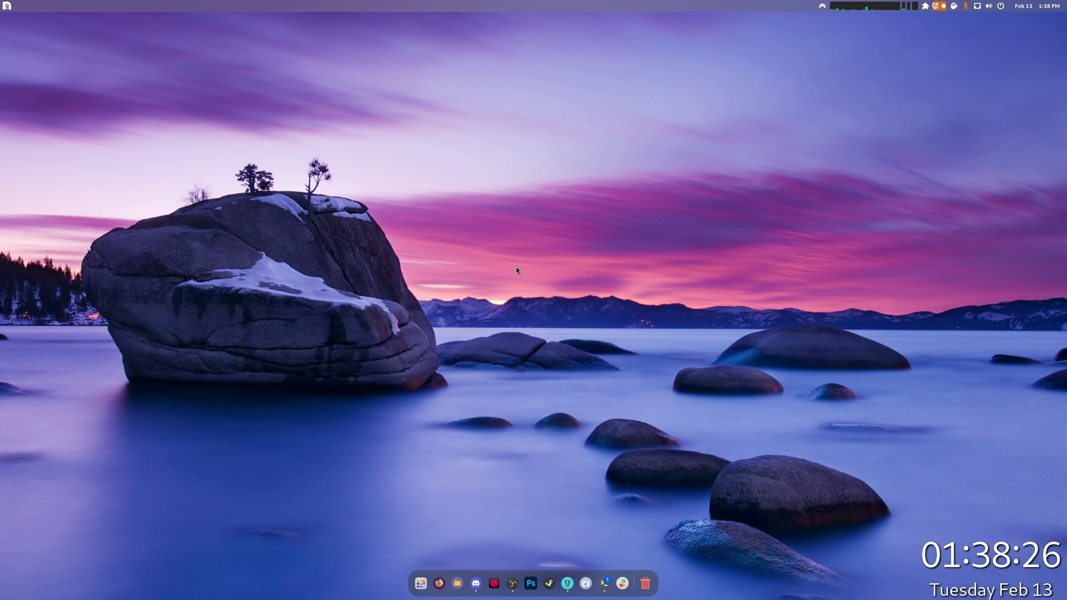
In Files, browse the Nobara Linux drive to the /opt/resolve/libs folder.
left_click(458, 584)
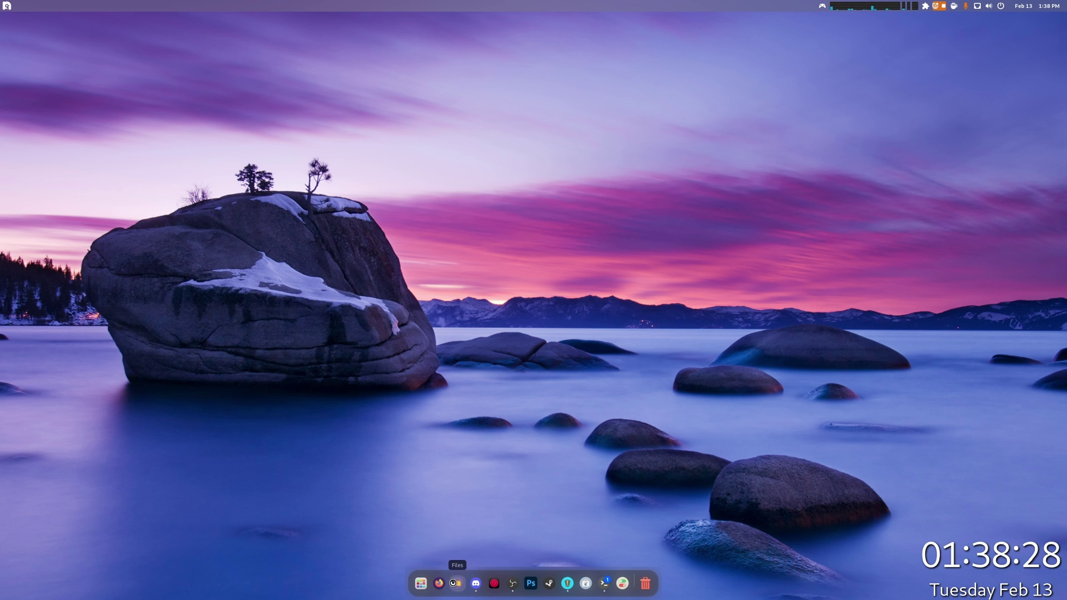
left_click(29, 213)
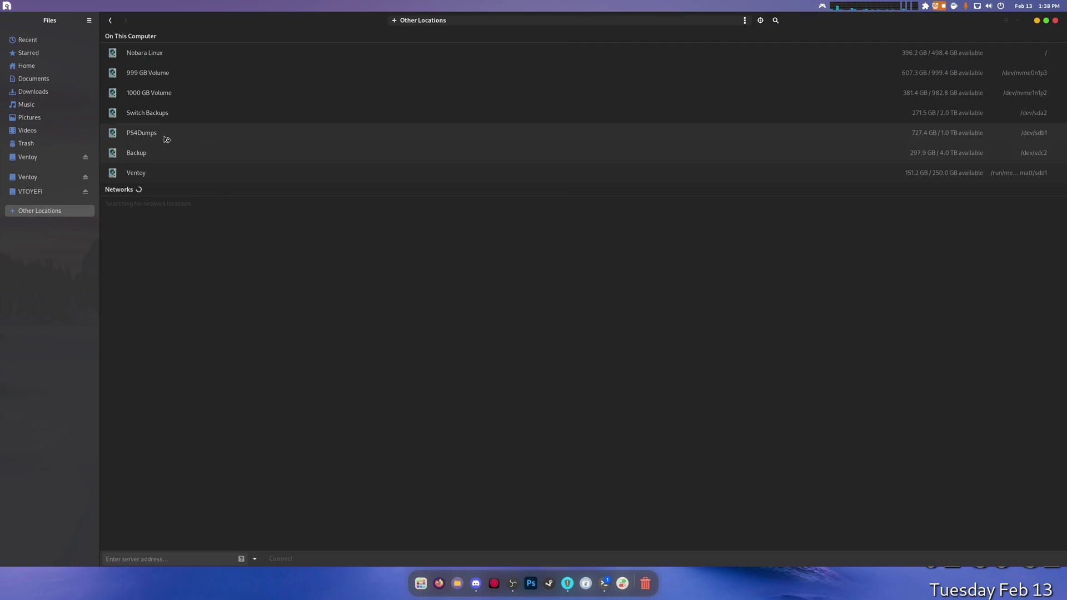
left_click(146, 54)
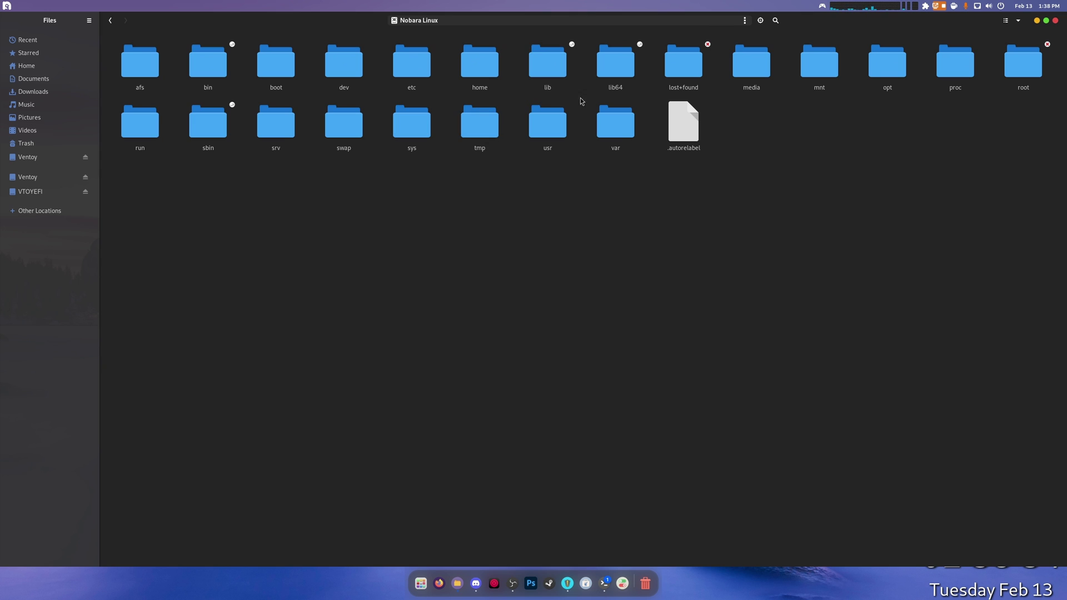
double_click(863, 80)
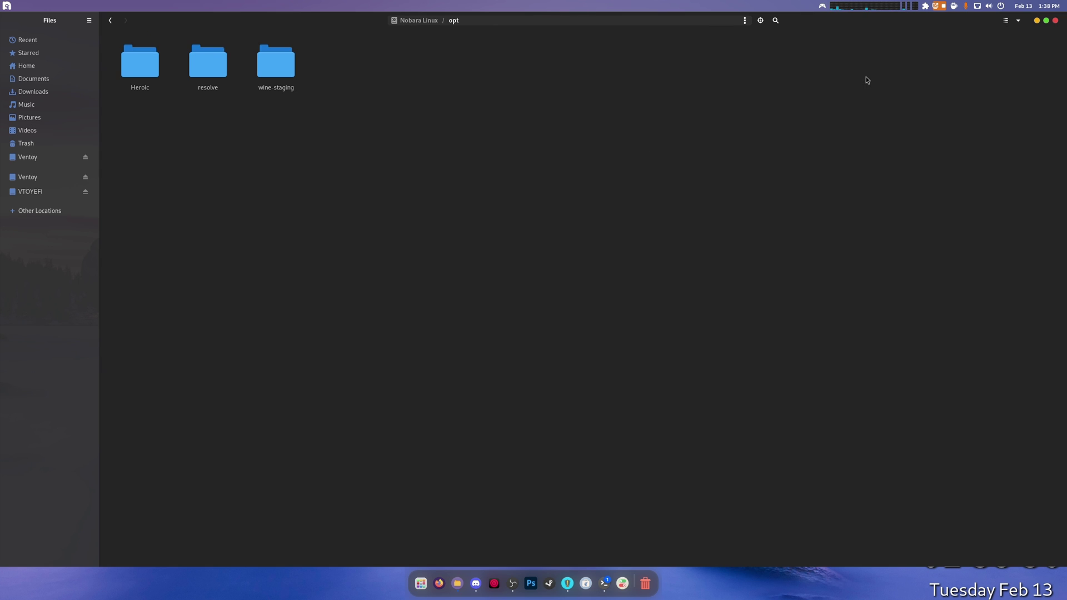
double_click(213, 75)
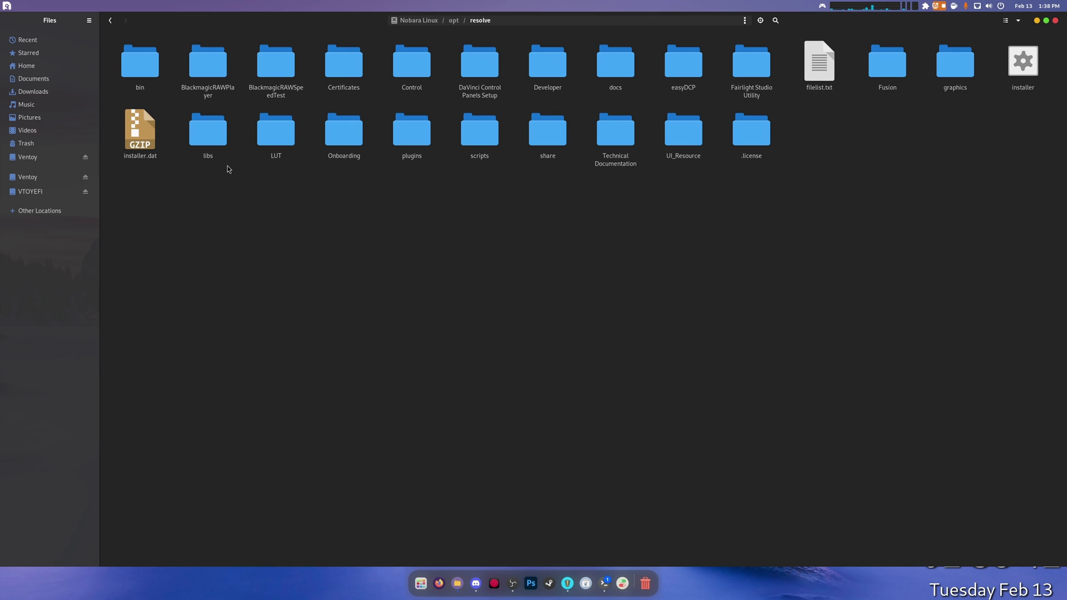
double_click(209, 148)
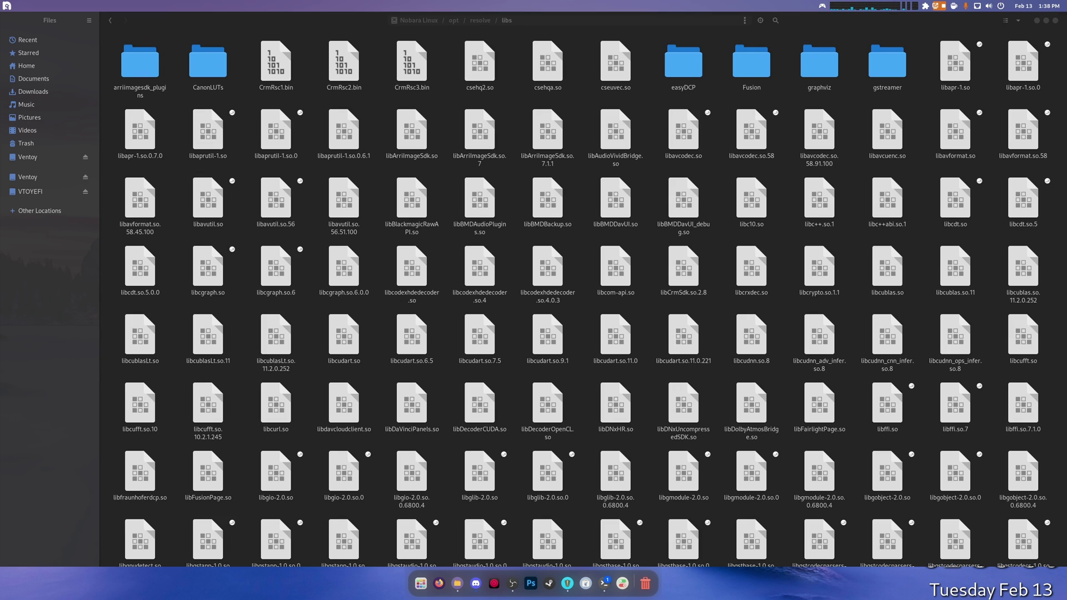
Select the nine libgio-2.0, libglib-2.0 and libgmodule-2.0 .so files in libs.
left_click(649, 246)
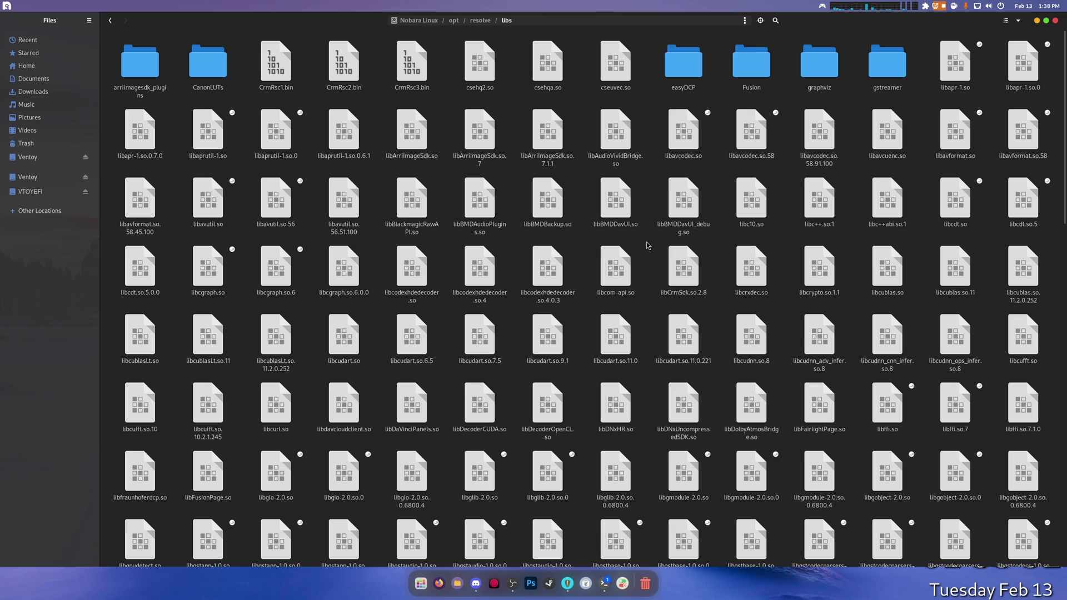
scroll(575, 350, "down", 3)
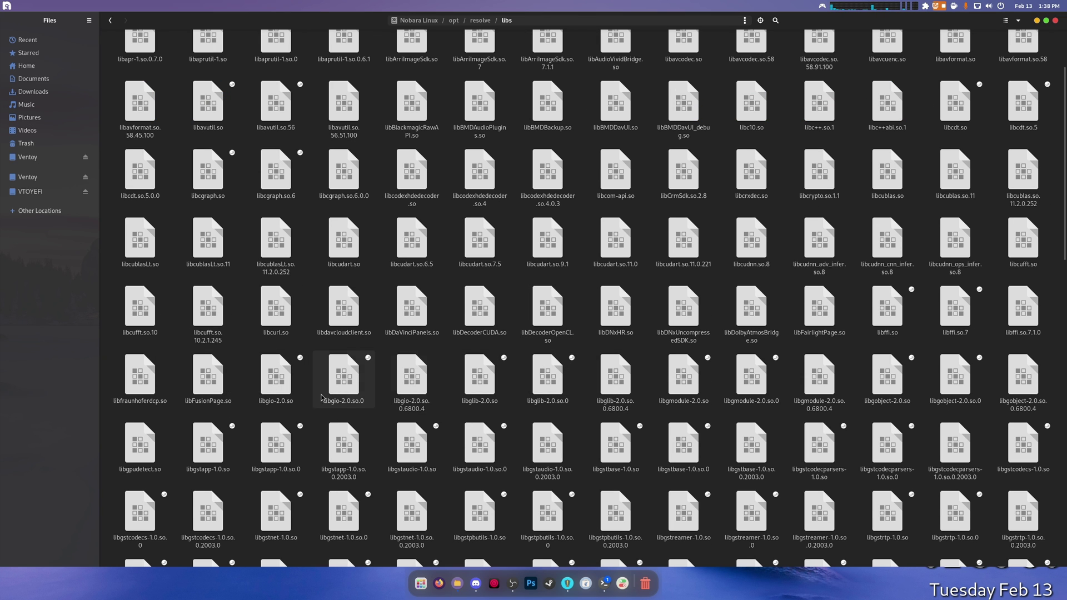
left_click(265, 398)
left_click(339, 389, "ctrl")
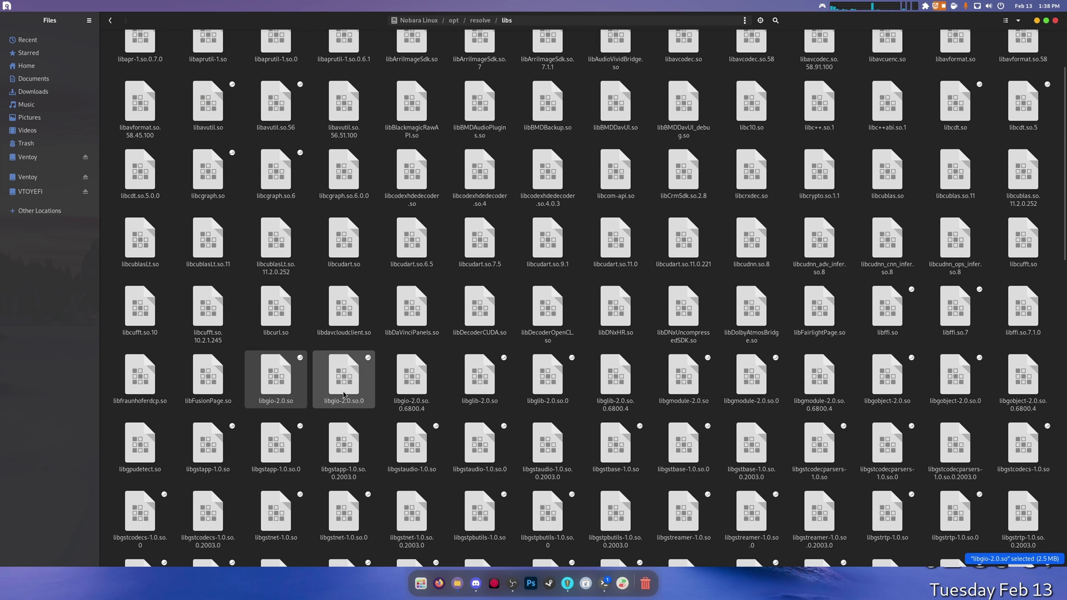
left_click(416, 395, "ctrl")
left_click(488, 387, "ctrl")
left_click(565, 386, "ctrl")
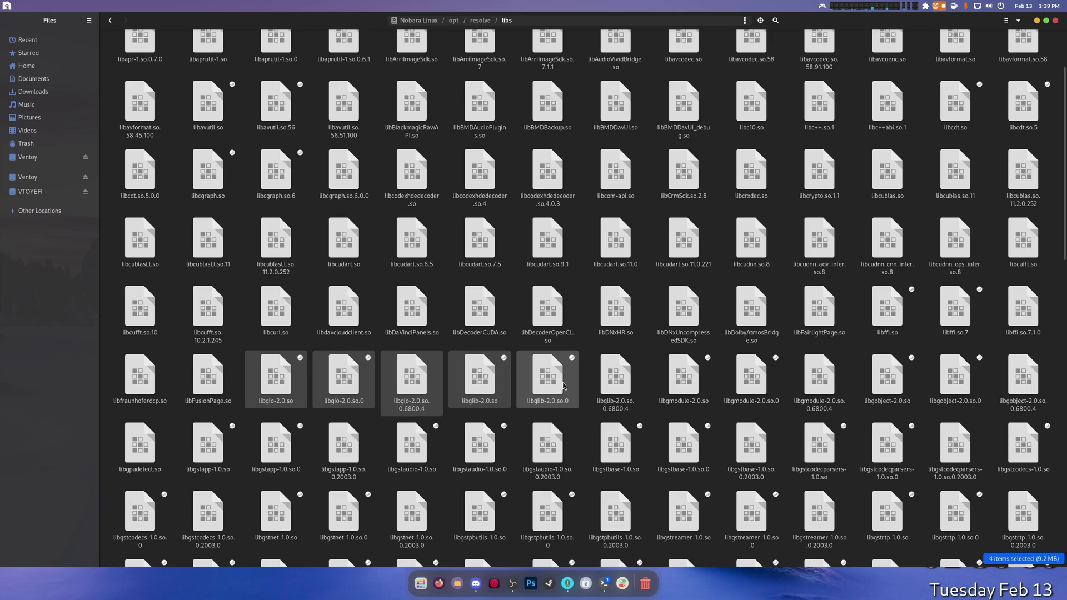
left_click(620, 383, "ctrl")
left_click(685, 384, "ctrl")
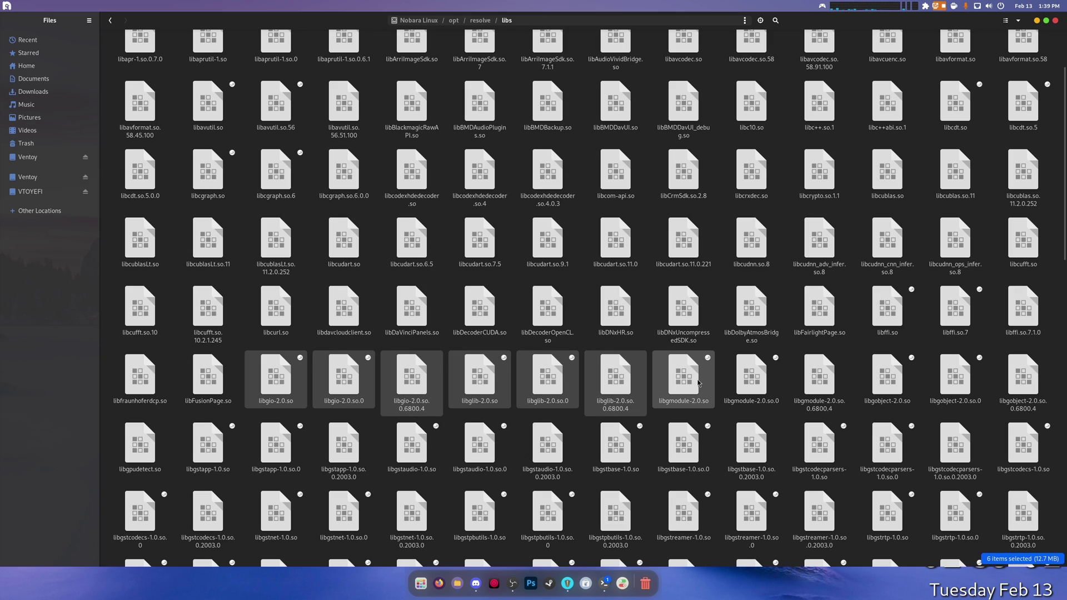
left_click(754, 387, "ctrl")
left_click(828, 383, "ctrl")
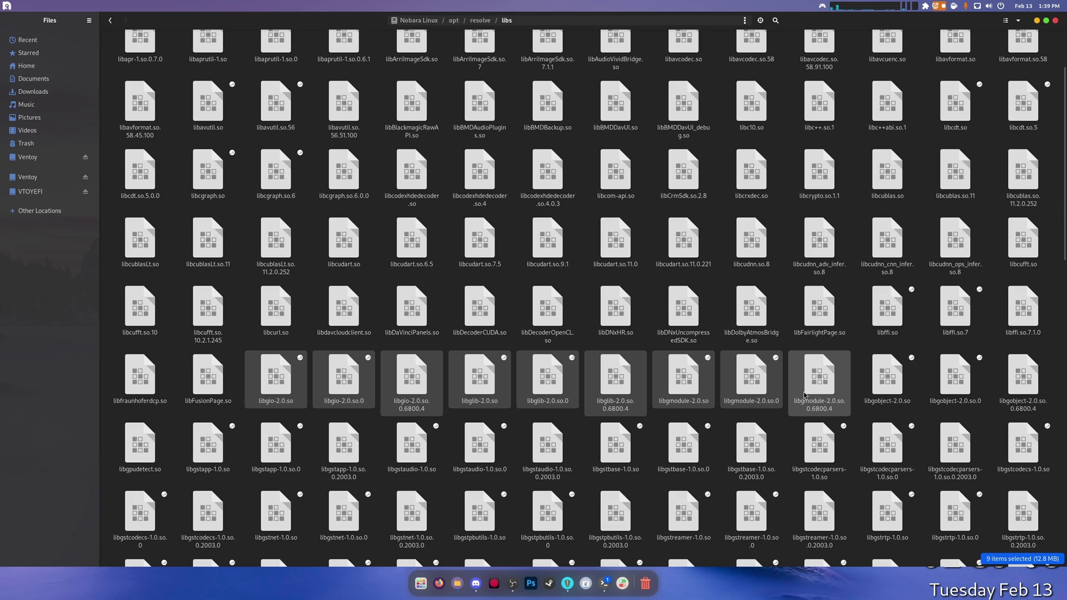
Copy the nine selected files, then permanently delete them with Shift+Delete and confirm.
key("ctrl+c")
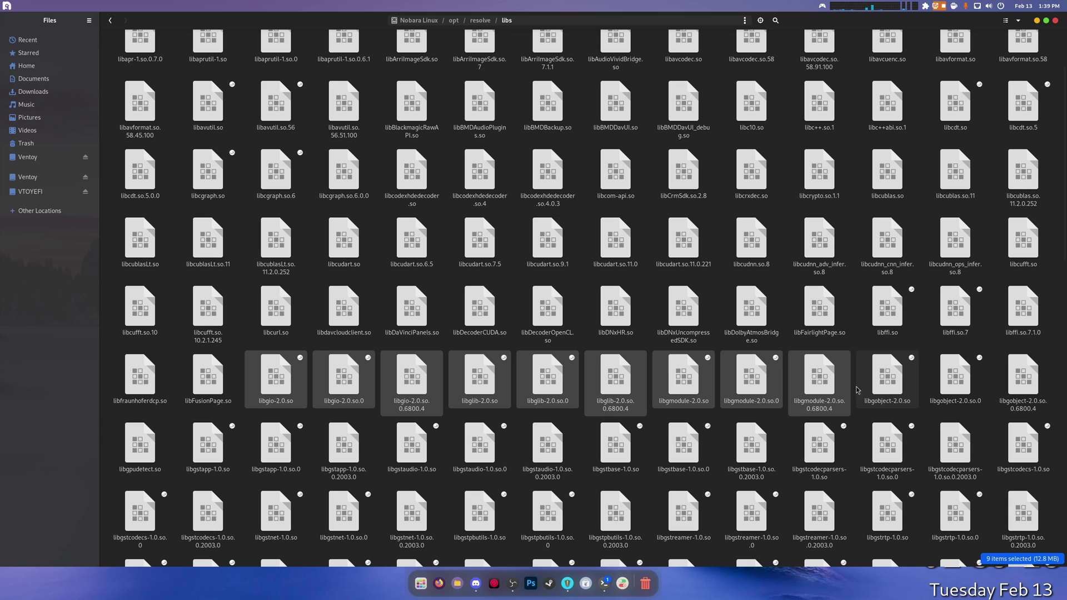
key("shift+Delete")
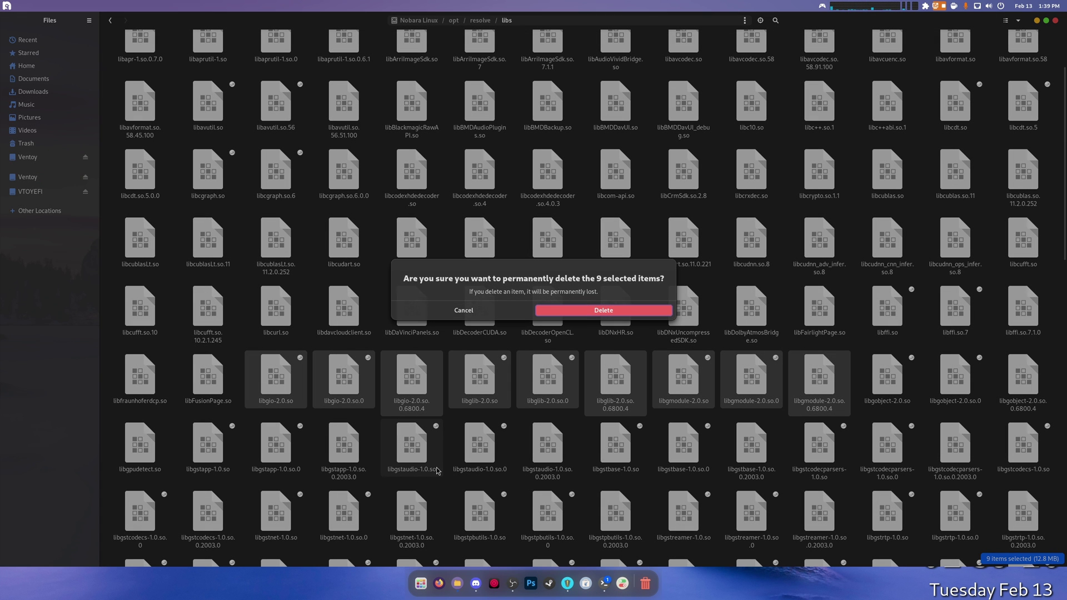
key("Return")
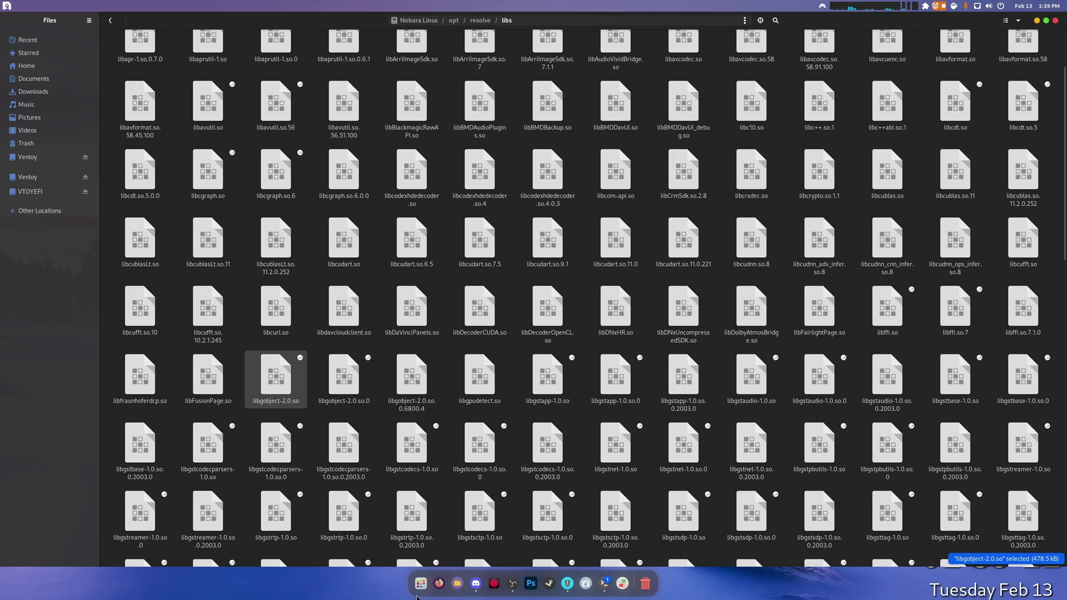
Relaunch DaVinci Resolve from the full applications list.
left_click(420, 583)
scroll(631, 438, "down", 1)
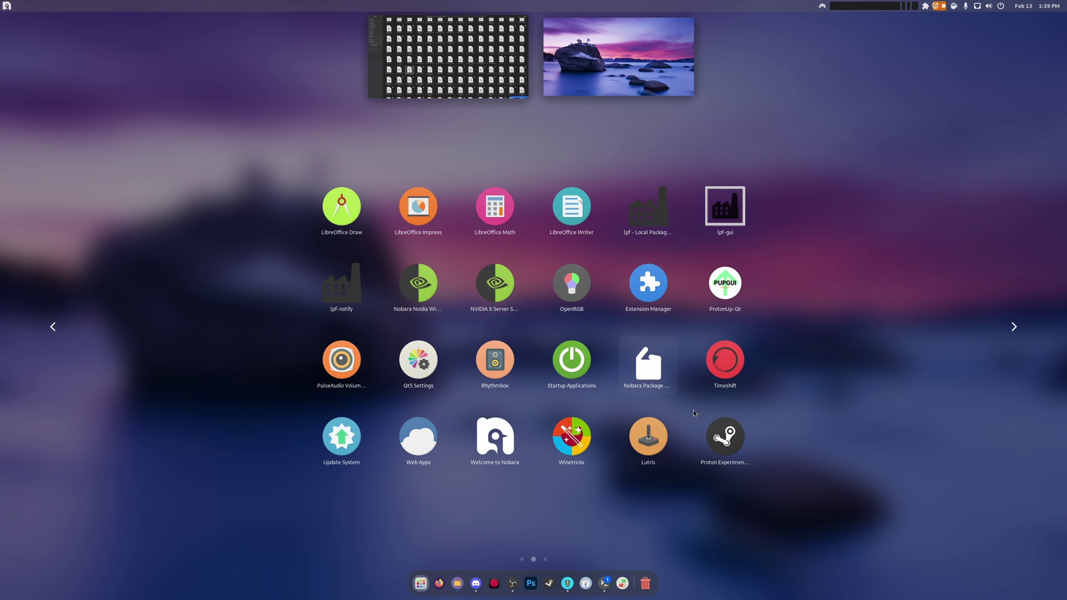
scroll(695, 410, "down", 1)
left_click(337, 289)
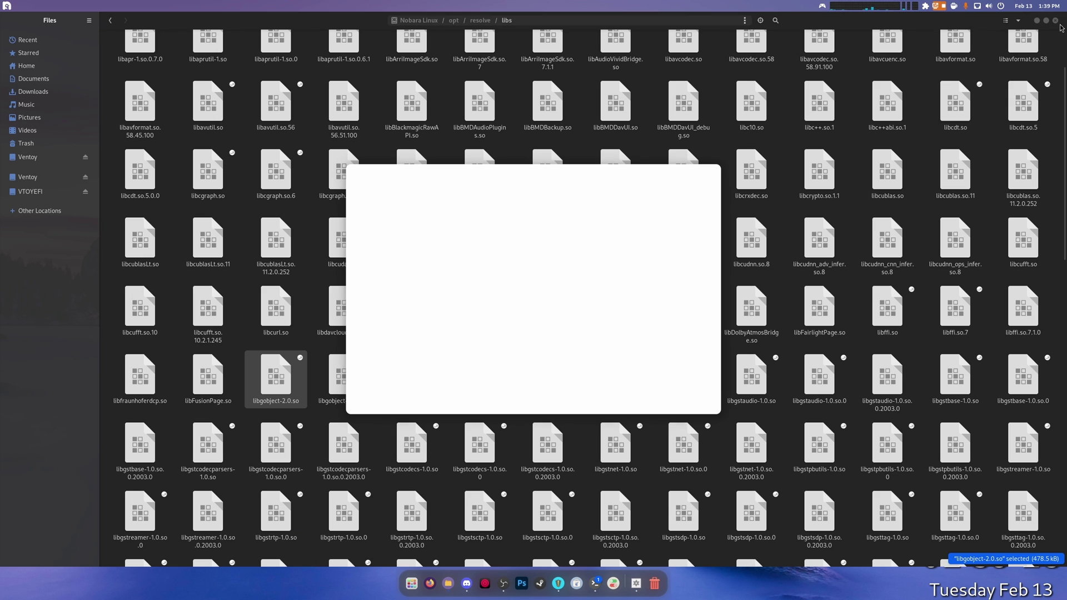
Hide the Files window and quit the unresponsive app from its dock icon.
key("super+h")
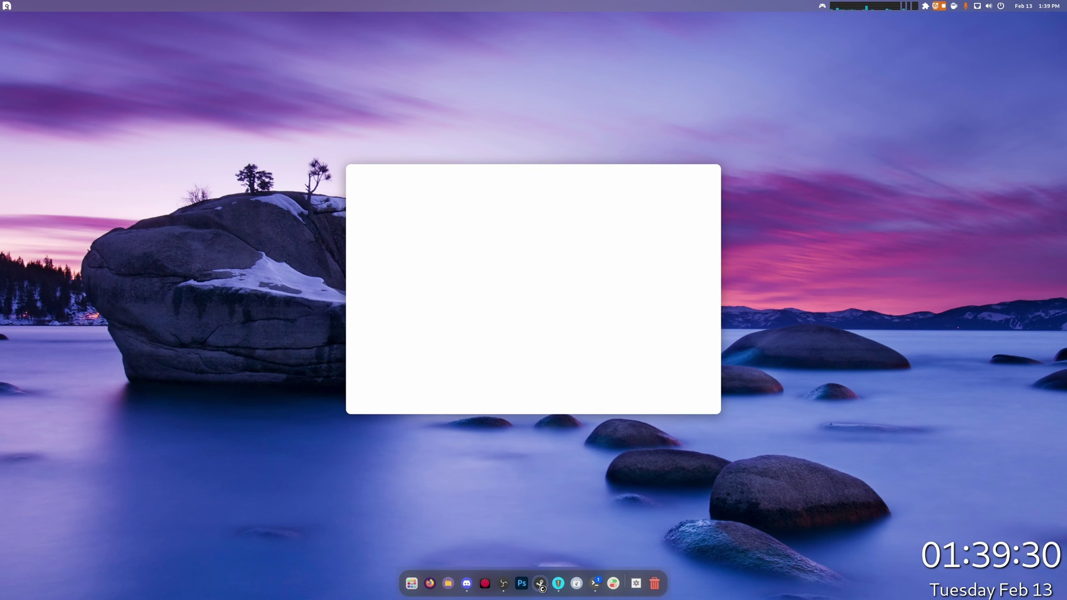
right_click(636, 583)
left_click(634, 558)
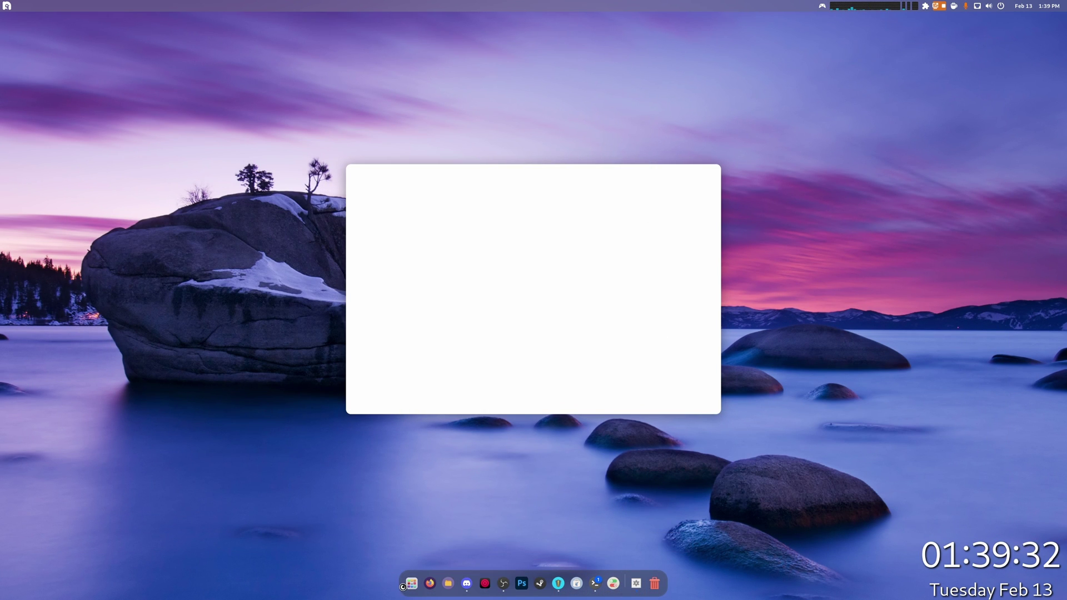
Open System Monitor and filter the process list by 'res' to find DaVinci_Resolve_Welcome.
left_click(867, 6)
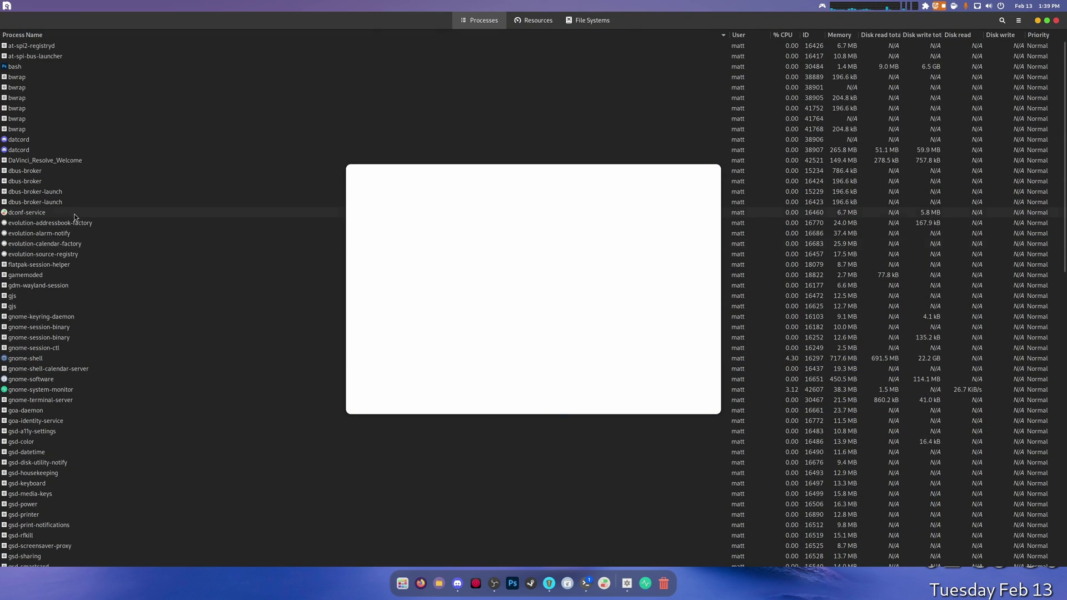
scroll(100, 403, "down", 10)
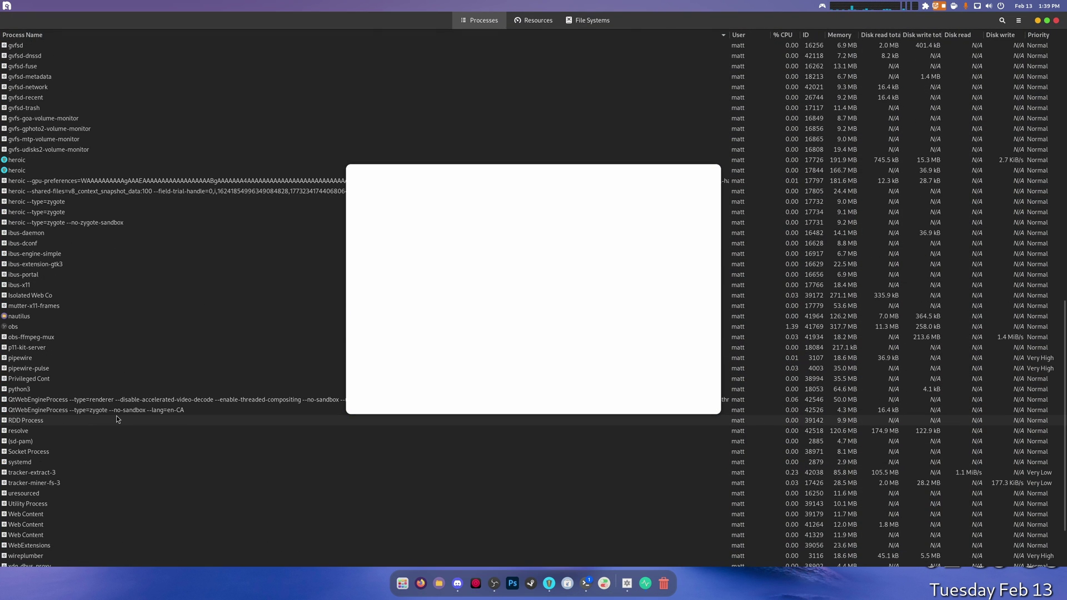
scroll(117, 420, "down", 2)
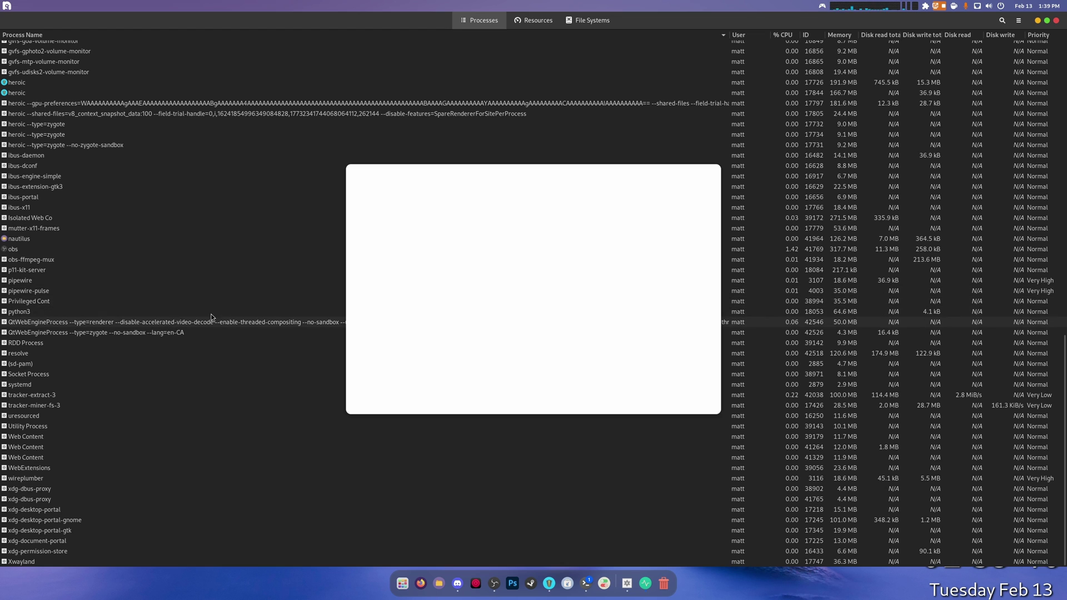
left_click(1002, 20)
type("res")
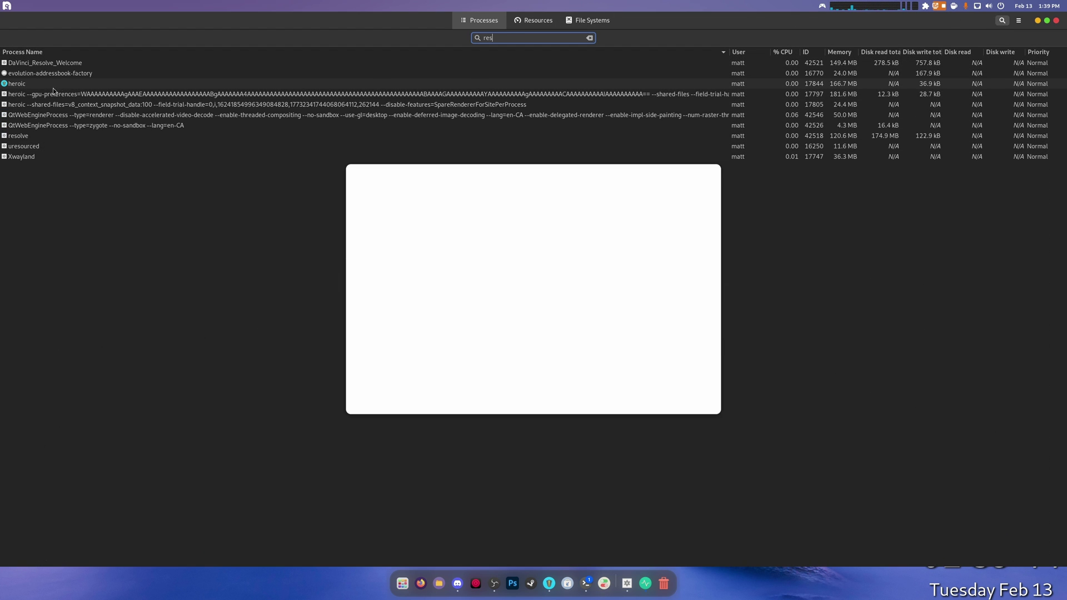
right_click(45, 65)
left_click(85, 164)
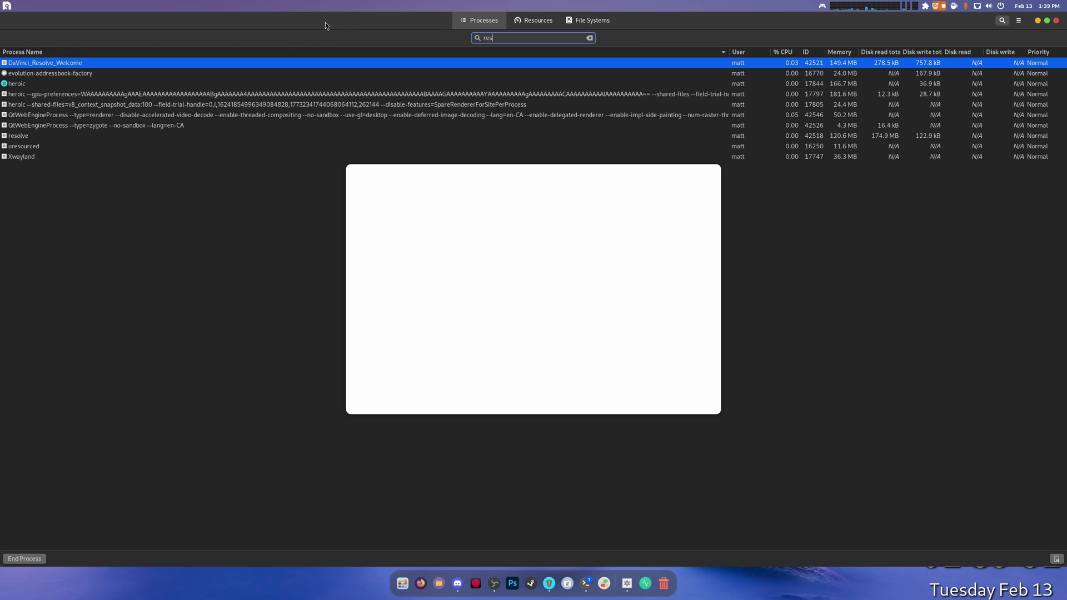
left_click_drag(325, 21, 212, 89)
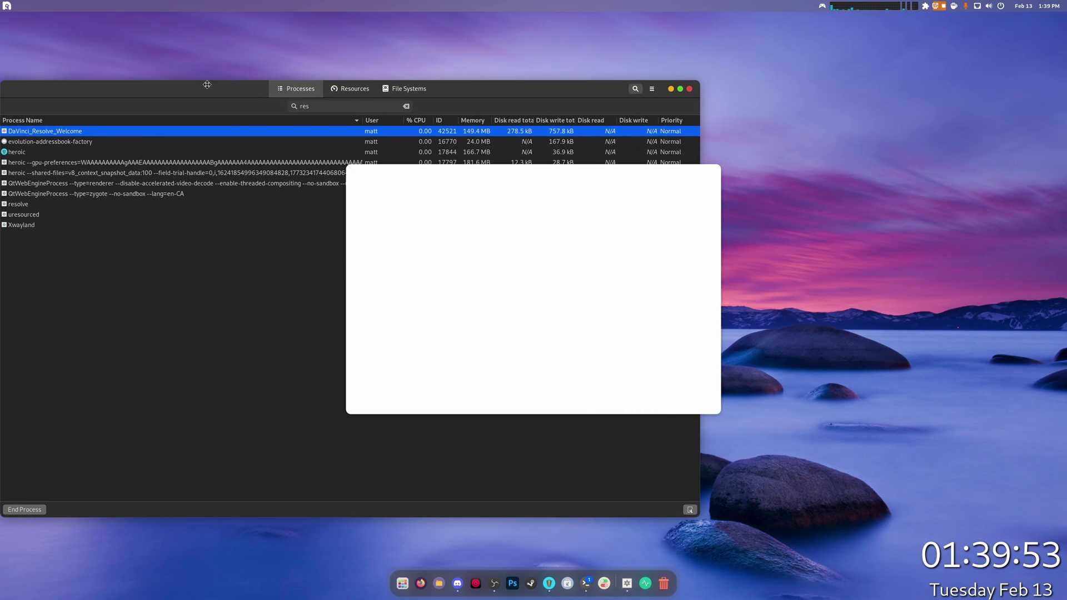
Kill the DaVinci_Resolve_Welcome process and confirm Kill Process.
right_click(56, 131)
left_click(95, 229)
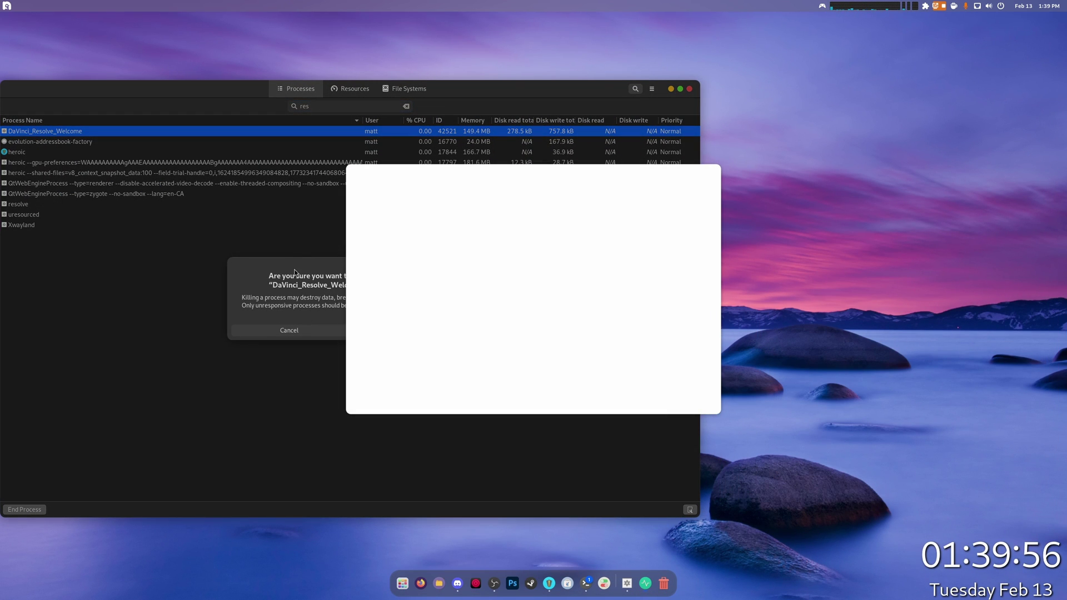
left_click_drag(288, 258, 153, 249)
left_click(251, 321)
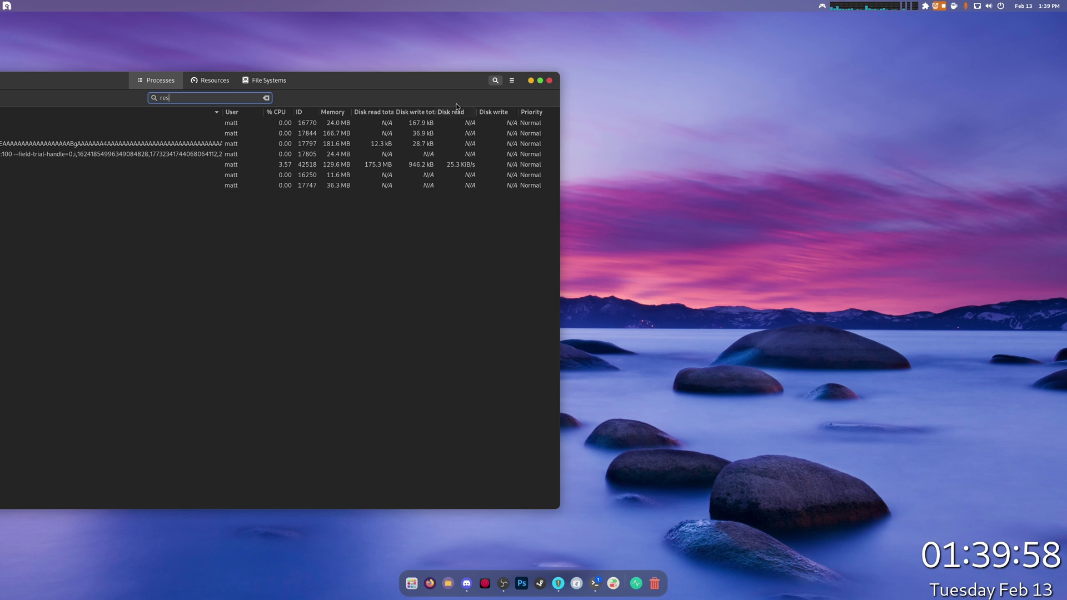
left_click_drag(434, 79, 677, 68)
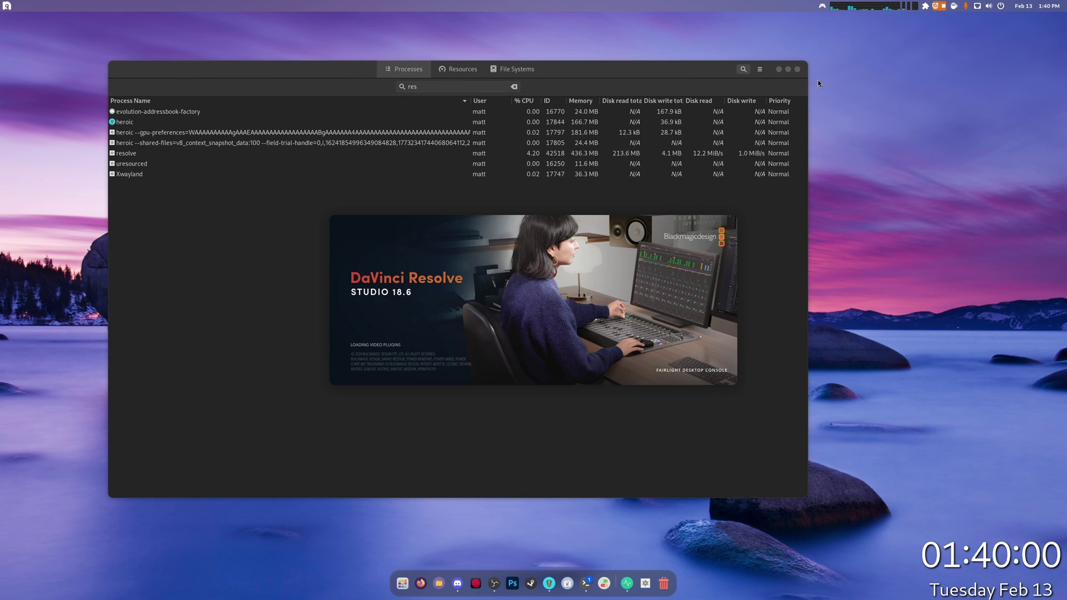
Close System Monitor and, once the Project Manager loads, open Untitled Project.
left_click(798, 69)
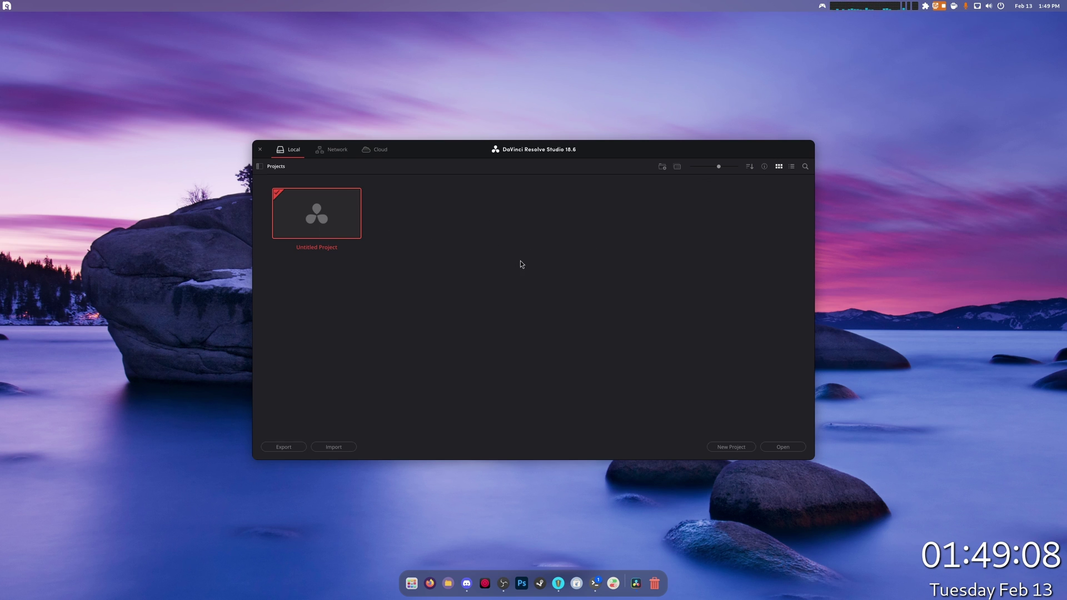
double_click(323, 225)
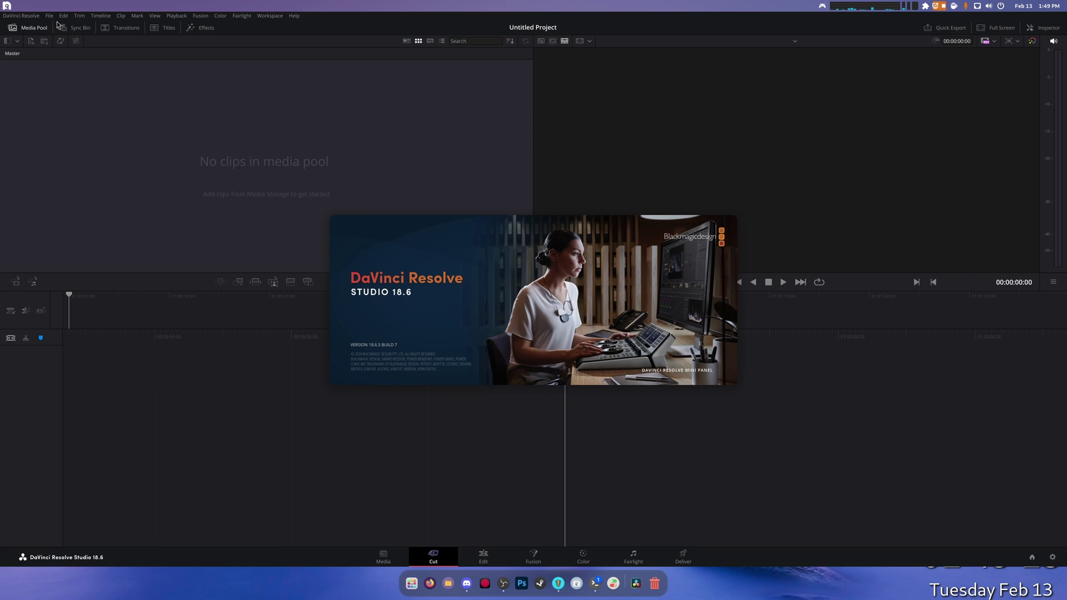
Check the File menu, then switch to the DaVinci Resolve menu showing Preferences.
left_click(49, 16)
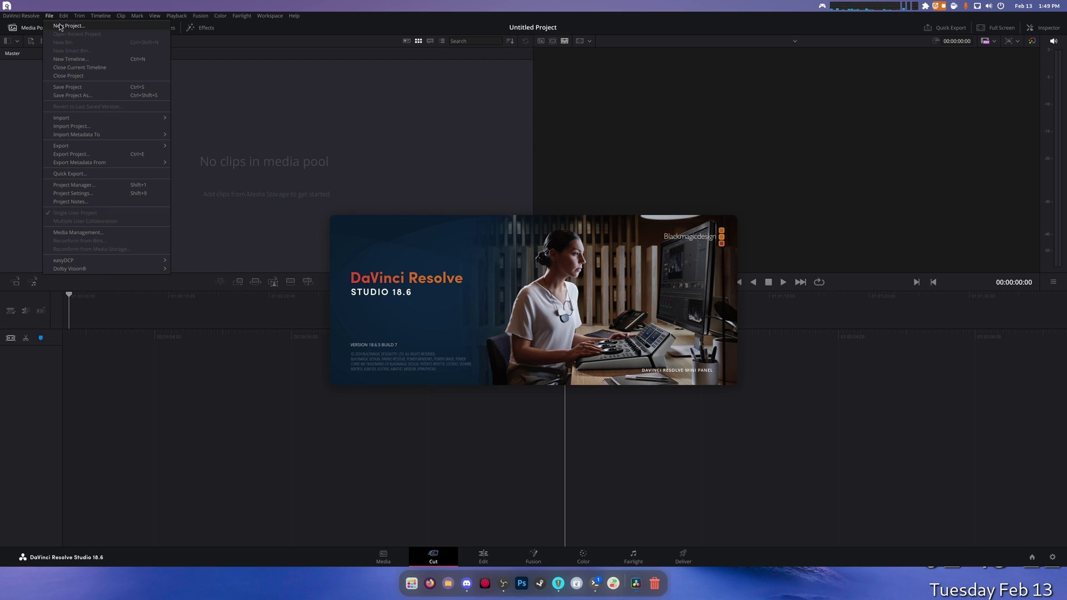
mouse_move(20, 16)
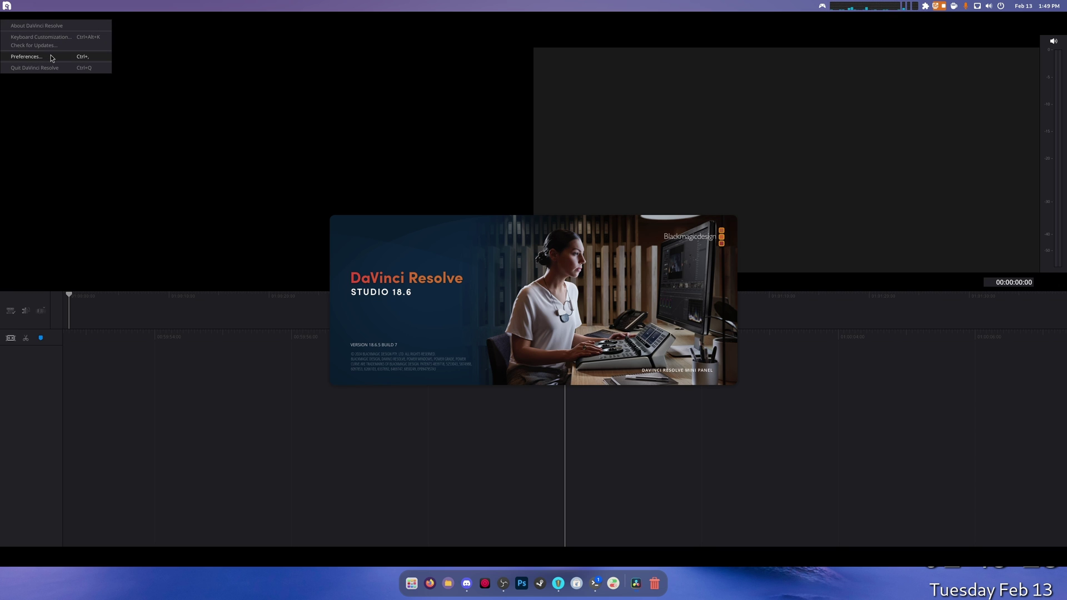
In Preferences > Memory and GPU, turn off automatic GPU processing mode, neural engine optimization and GPU selection.
left_click(33, 56)
left_click(401, 159)
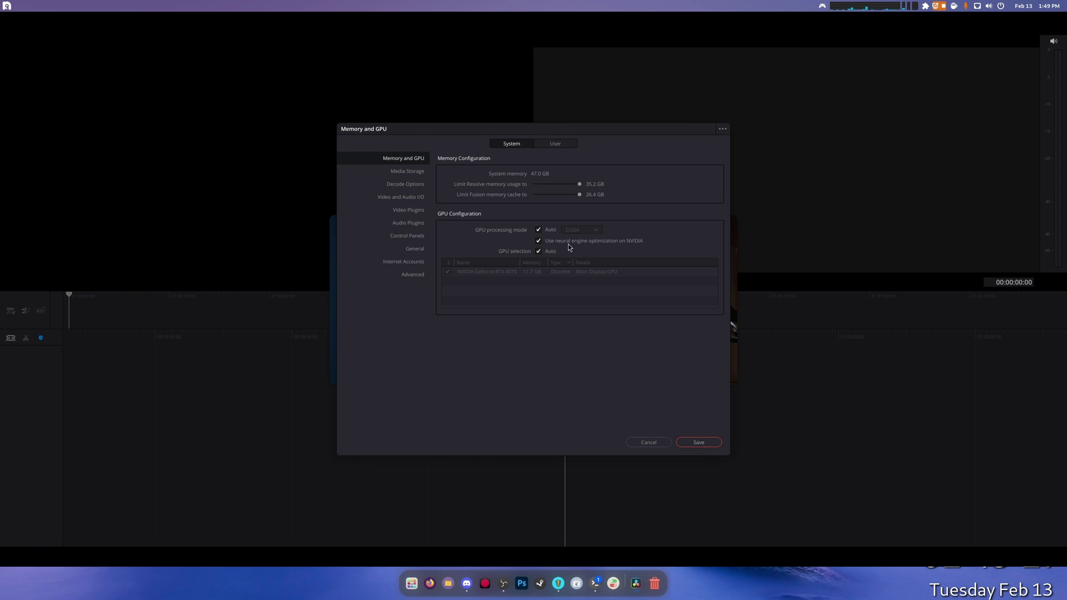
left_click(539, 230)
left_click(538, 241)
left_click(539, 251)
Enable Direct I/O for the Videos media storage location, save, and acknowledge the restart notice.
left_click(398, 172)
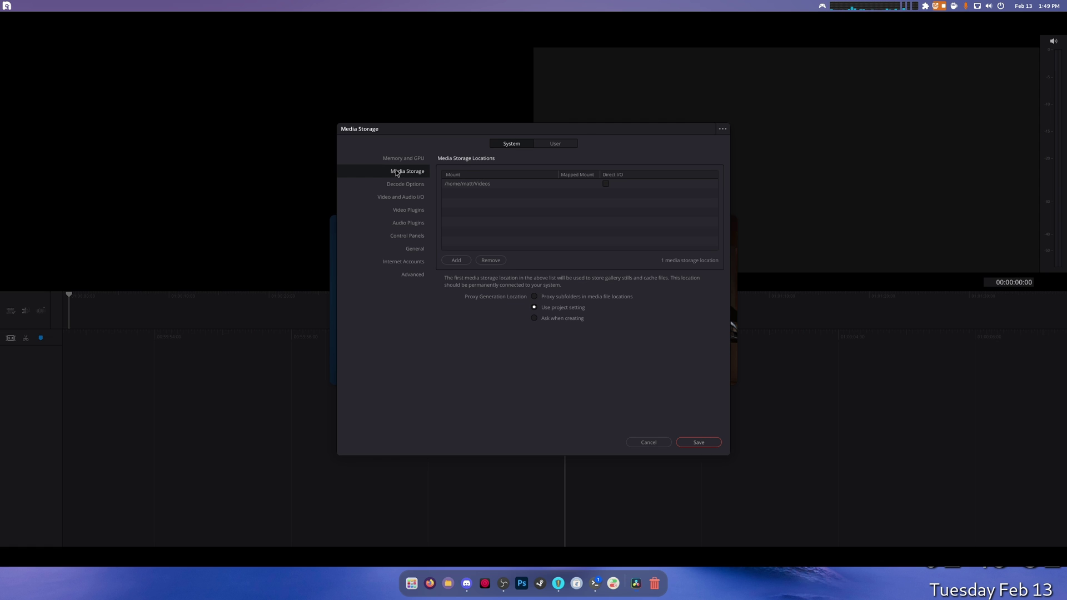
left_click(601, 183)
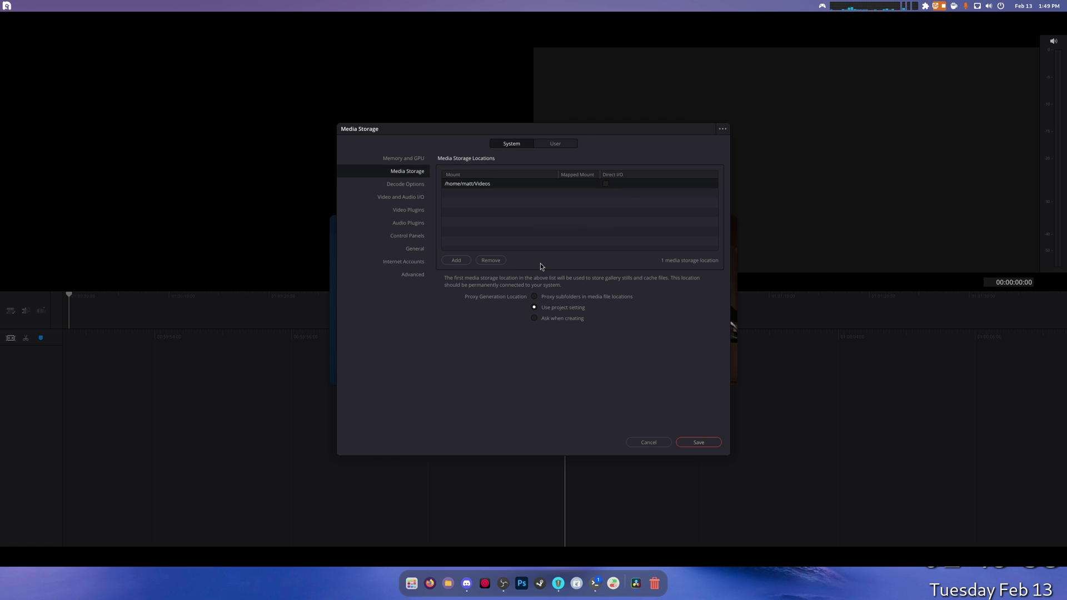
left_click(607, 184)
left_click(699, 442)
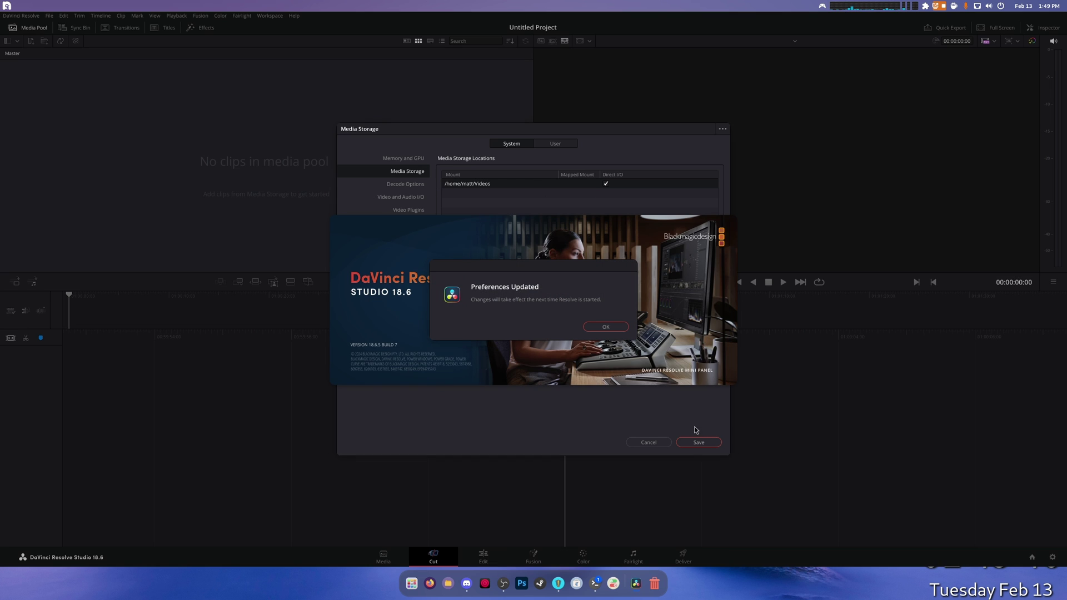
left_click(605, 327)
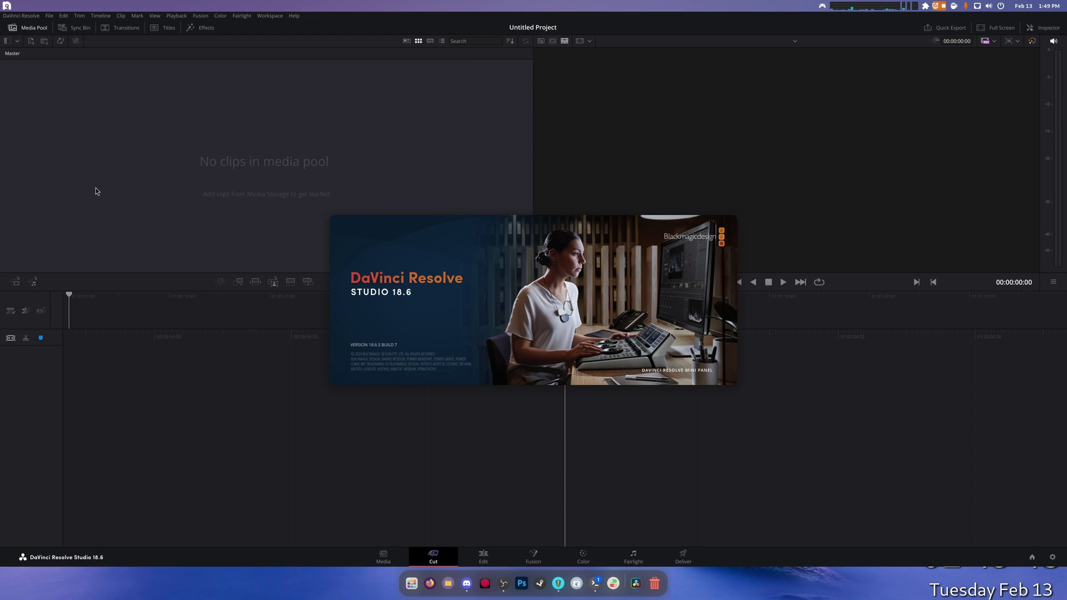